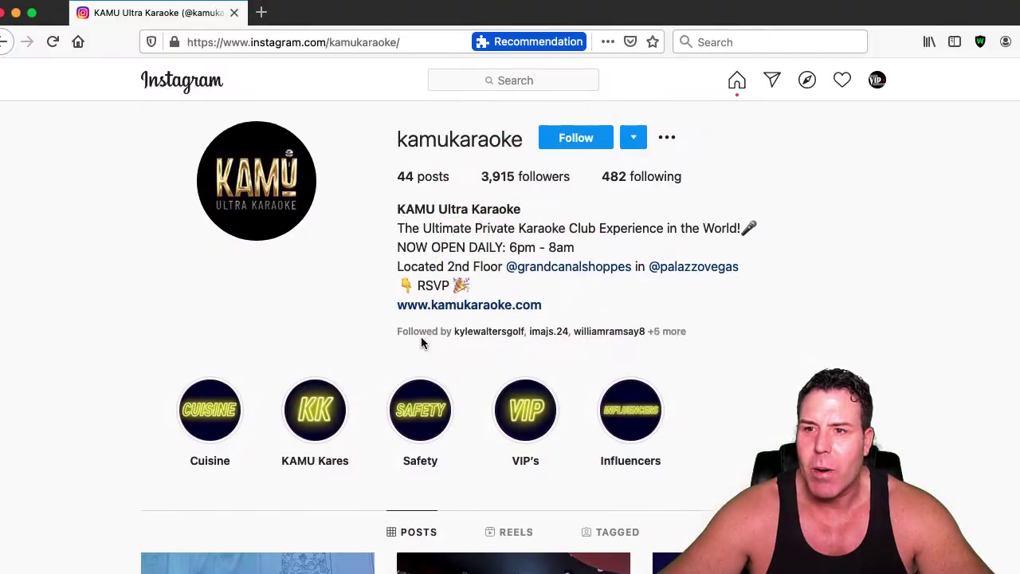
# - Scroll the kamukaraoke grid to its last row, showing the purple 2,197-view KAMU post
pyautogui.scroll(-1, 396, 409)
pyautogui.scroll(-2, 396, 409)
pyautogui.scroll(-3, 518, 411)
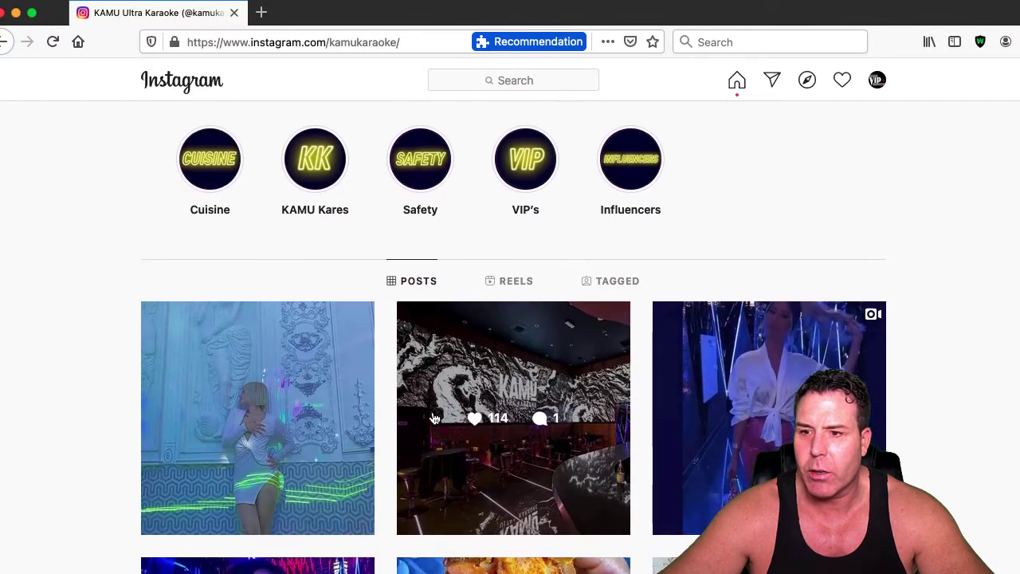
pyautogui.scroll(-1, 658, 410)
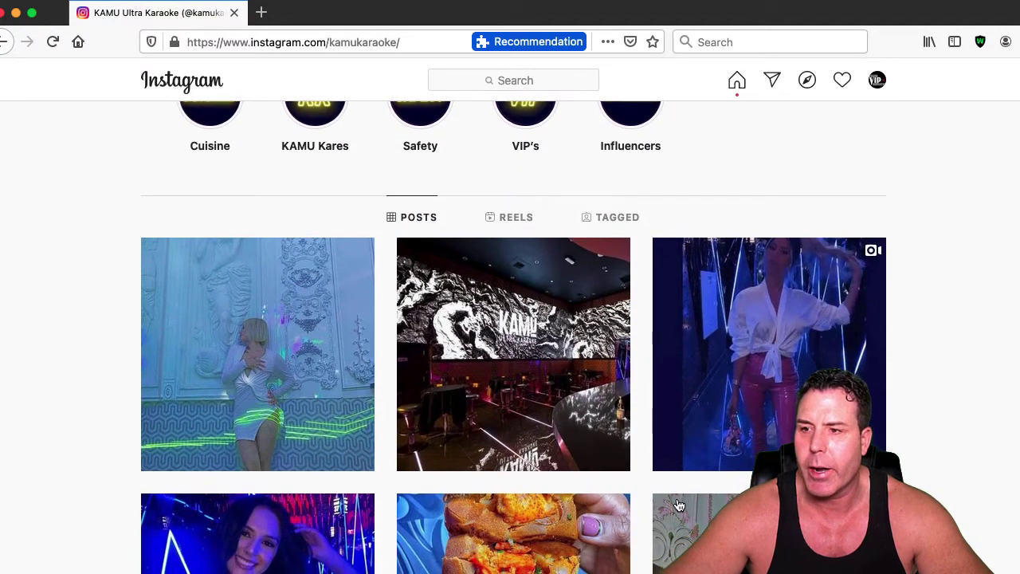
pyautogui.scroll(-2, 685, 518)
pyautogui.scroll(-1, 444, 455)
pyautogui.scroll(1, 445, 455)
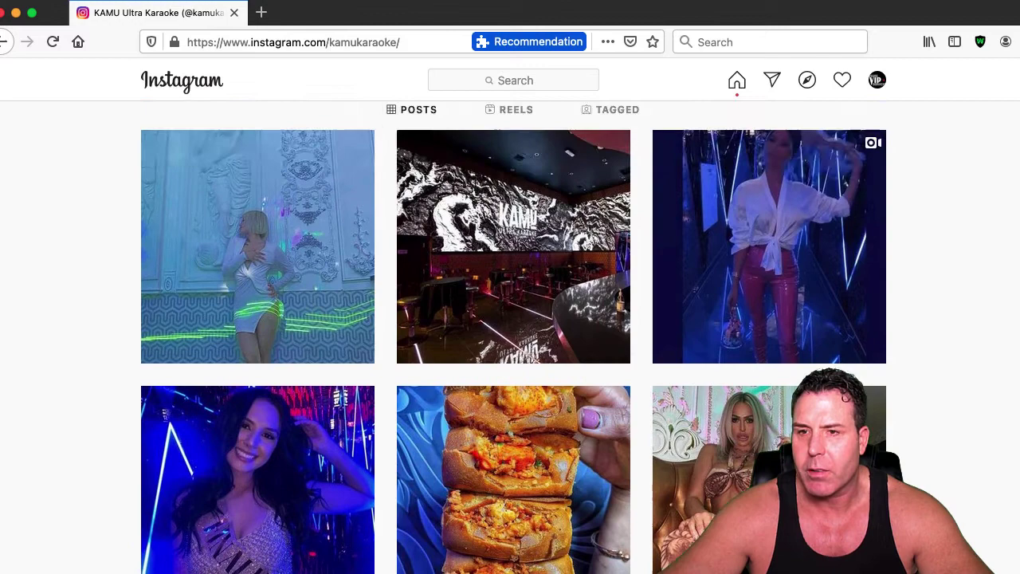
pyautogui.scroll(5, 431, 486)
pyautogui.scroll(1, 419, 519)
pyautogui.scroll(-1, 420, 519)
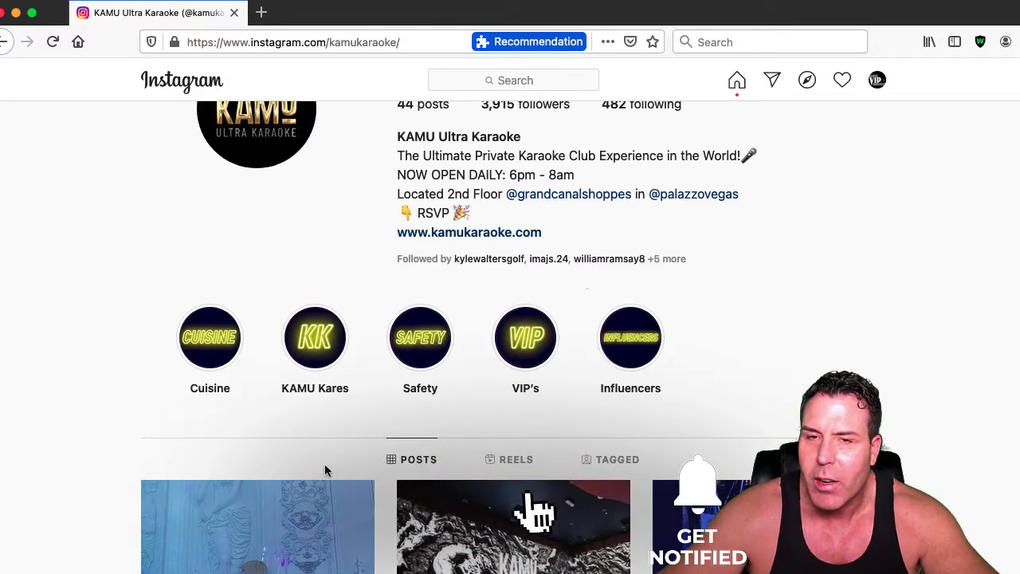
pyautogui.scroll(-2, 439, 381)
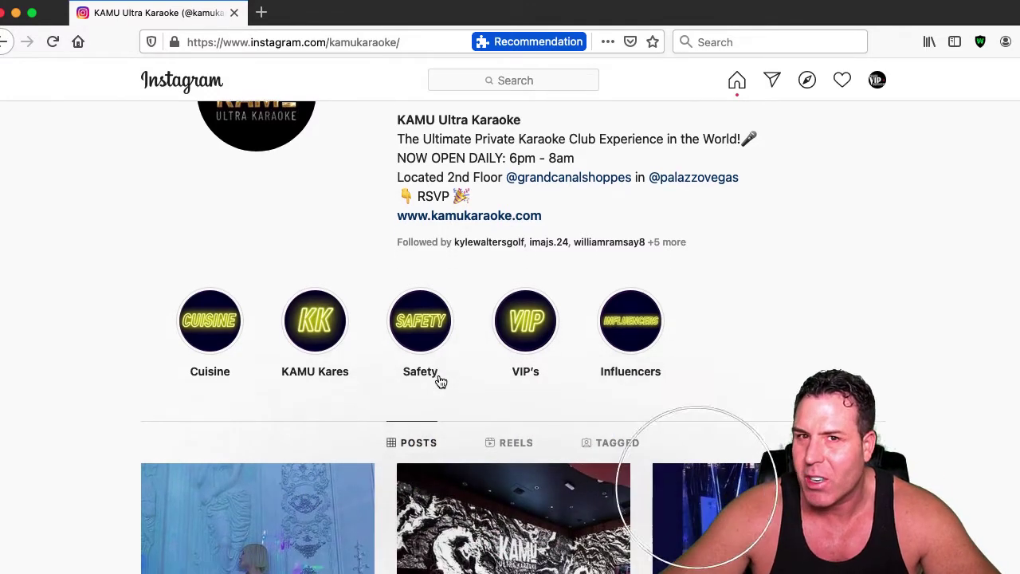
pyautogui.scroll(-1, 440, 384)
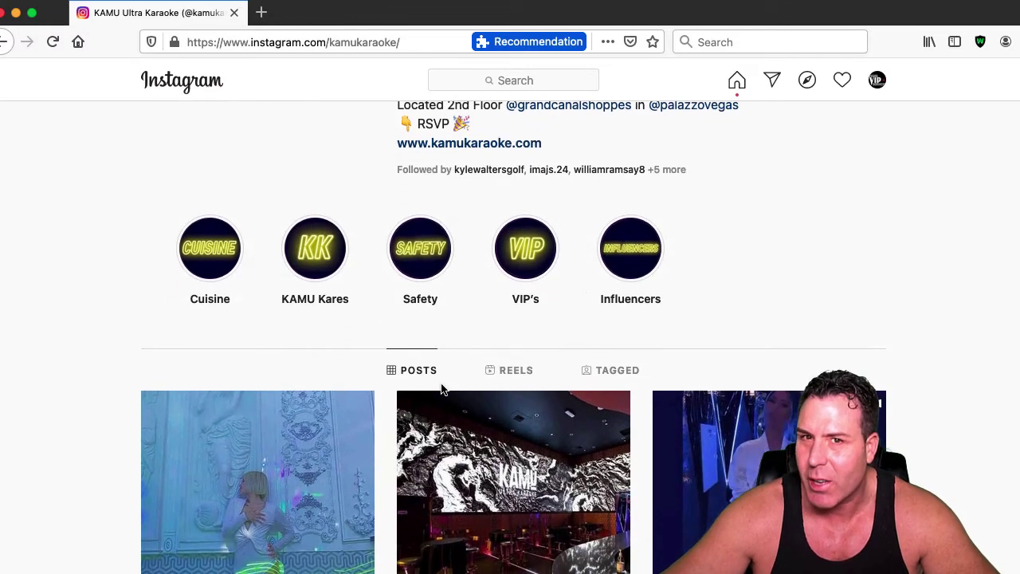
pyautogui.scroll(-1, 442, 389)
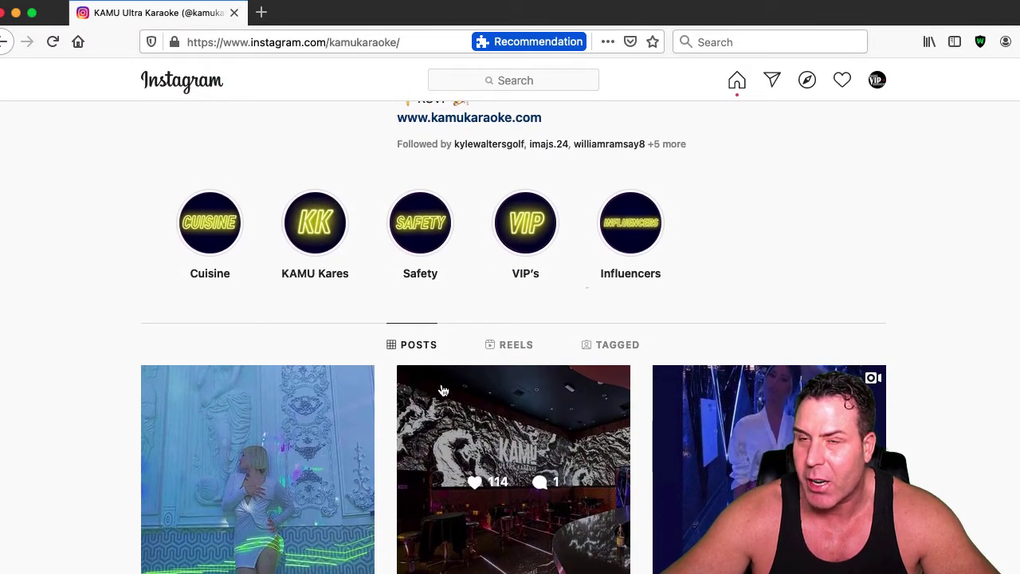
pyautogui.scroll(-1, 444, 390)
pyautogui.scroll(-3, 449, 421)
pyautogui.scroll(-3, 510, 462)
pyautogui.scroll(-4, 525, 482)
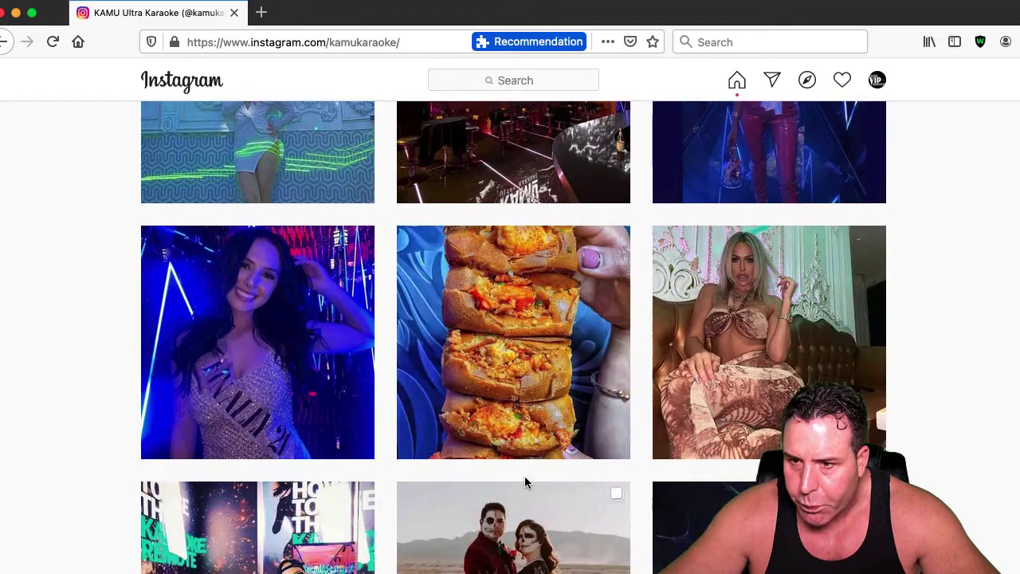
pyautogui.scroll(-3, 526, 479)
pyautogui.scroll(-4, 542, 482)
pyautogui.scroll(-6, 678, 488)
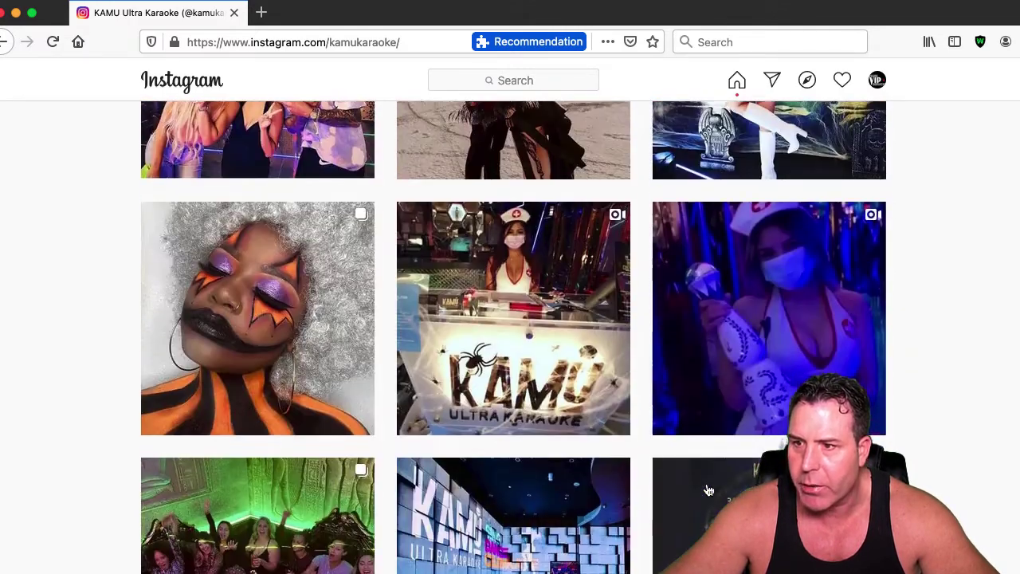
pyautogui.scroll(-1, 708, 478)
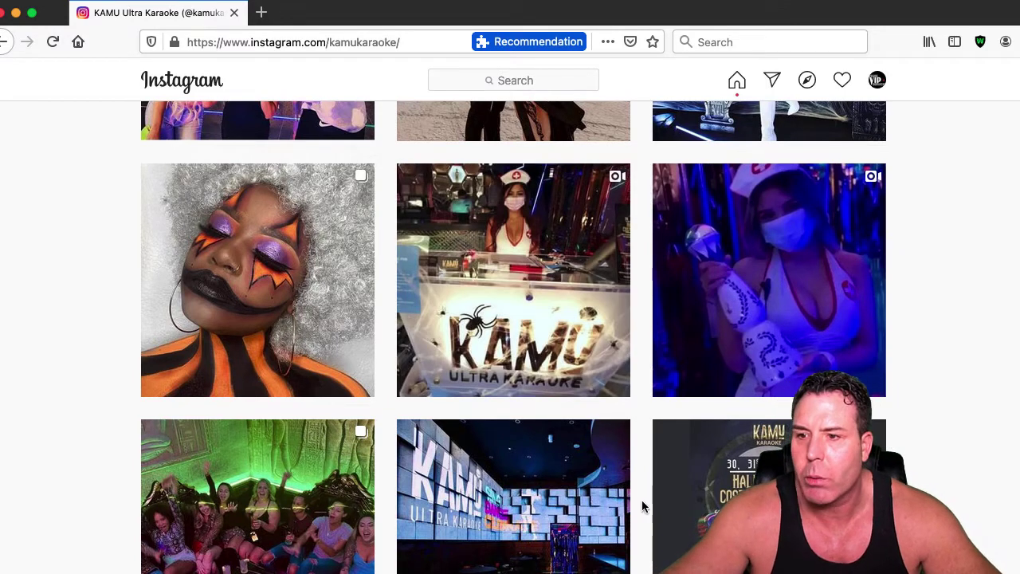
pyautogui.scroll(-3, 523, 380)
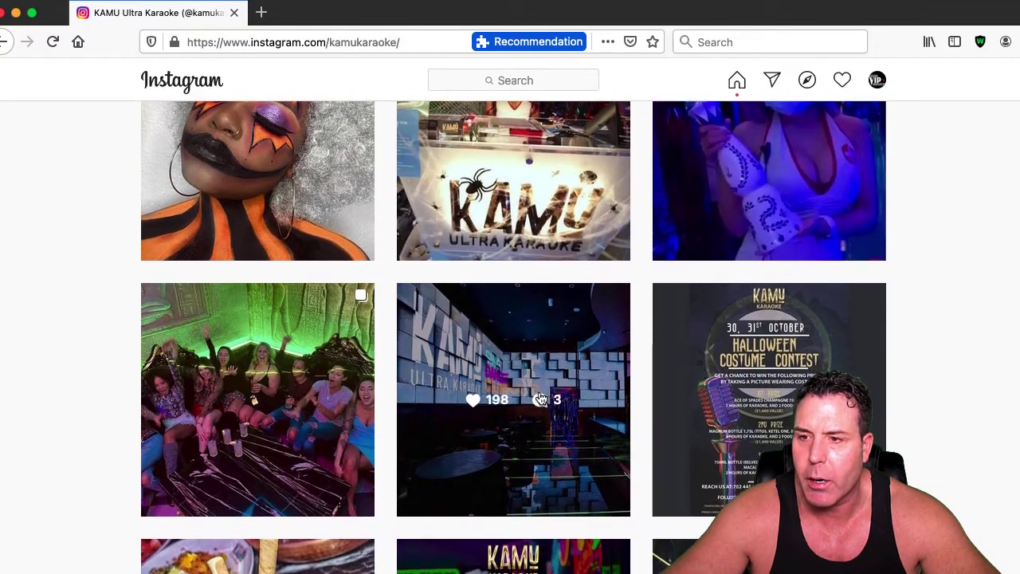
pyautogui.scroll(-1, 558, 414)
pyautogui.scroll(-1, 594, 440)
pyautogui.scroll(-2, 599, 437)
pyautogui.scroll(-3, 604, 440)
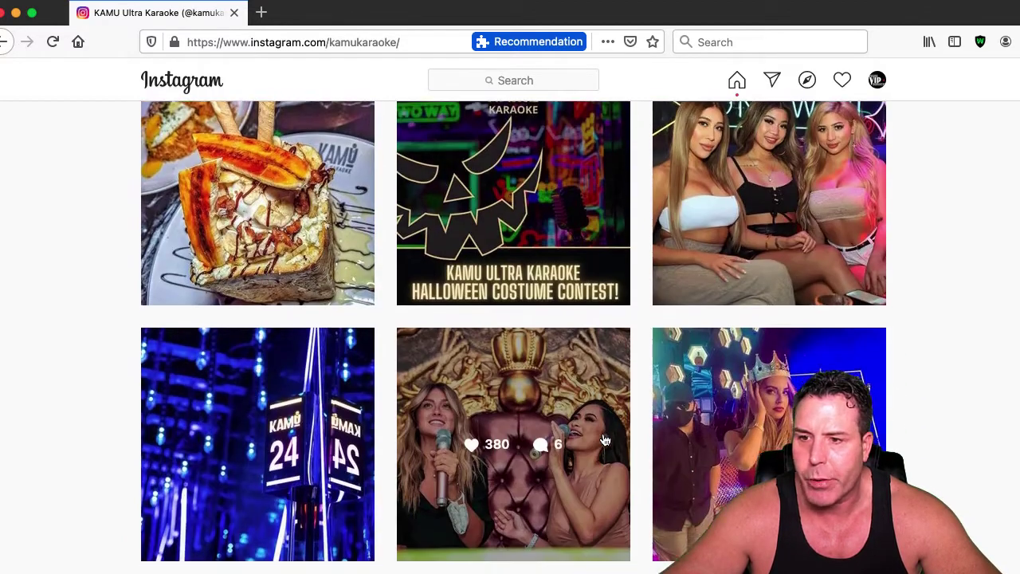
pyautogui.scroll(-1, 605, 440)
pyautogui.scroll(-4, 605, 440)
pyautogui.scroll(-1, 605, 438)
pyautogui.scroll(-1, 608, 462)
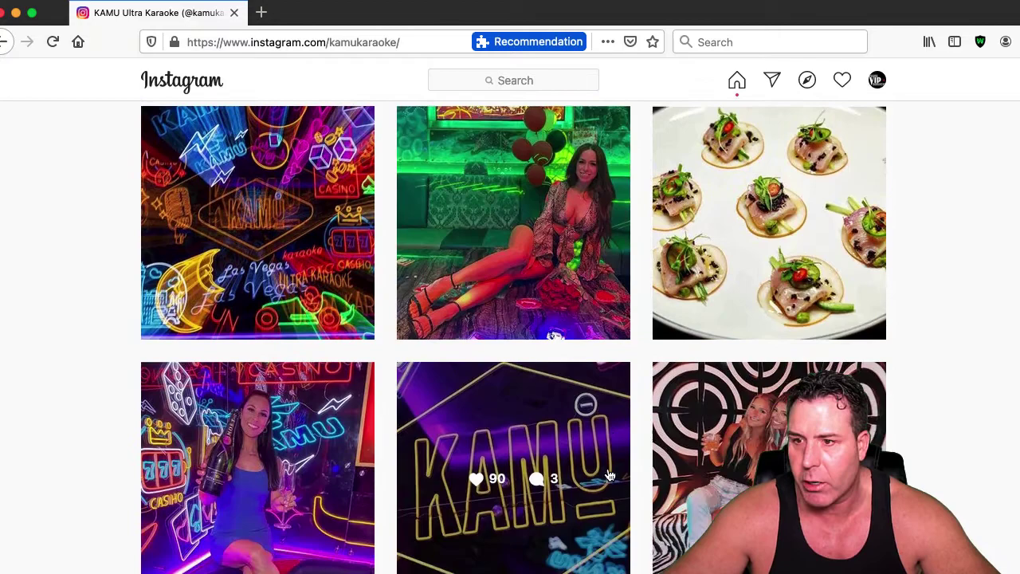
pyautogui.scroll(-2, 610, 475)
pyautogui.scroll(-5, 614, 497)
pyautogui.scroll(-2, 608, 217)
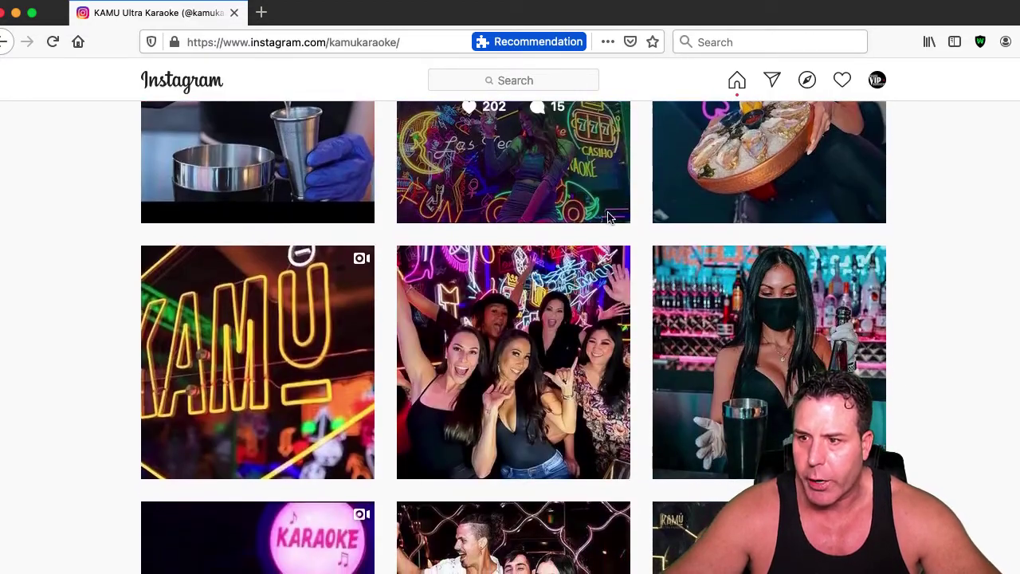
pyautogui.scroll(-3, 608, 217)
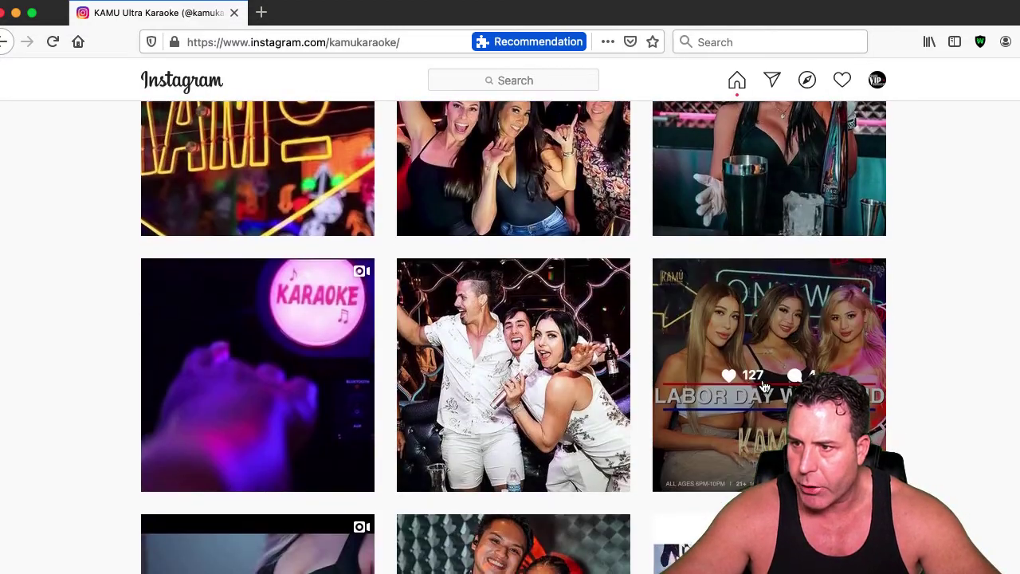
pyautogui.scroll(-5, 733, 430)
pyautogui.scroll(-1, 711, 475)
pyautogui.scroll(-1, 711, 434)
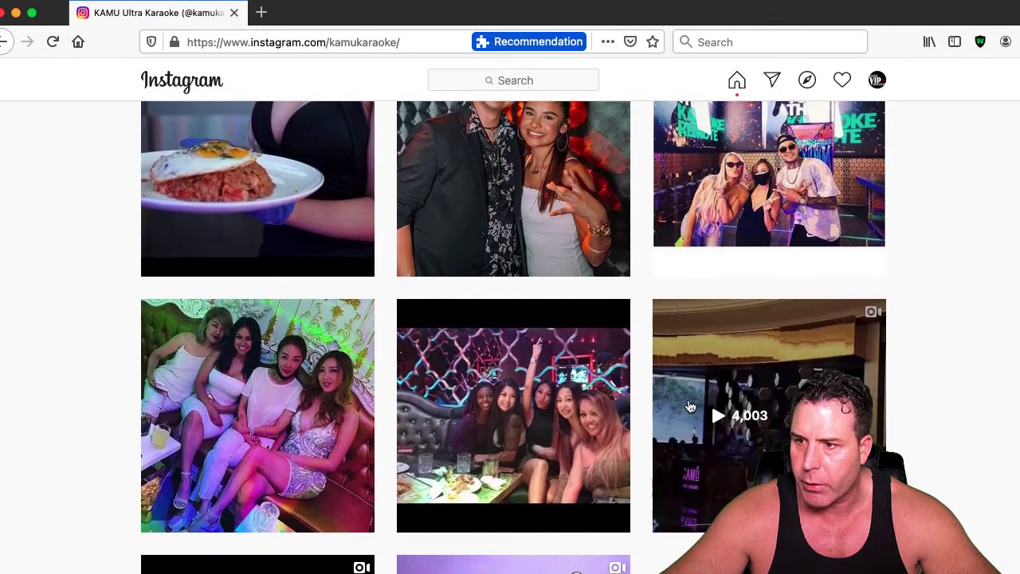
pyautogui.scroll(-2, 713, 426)
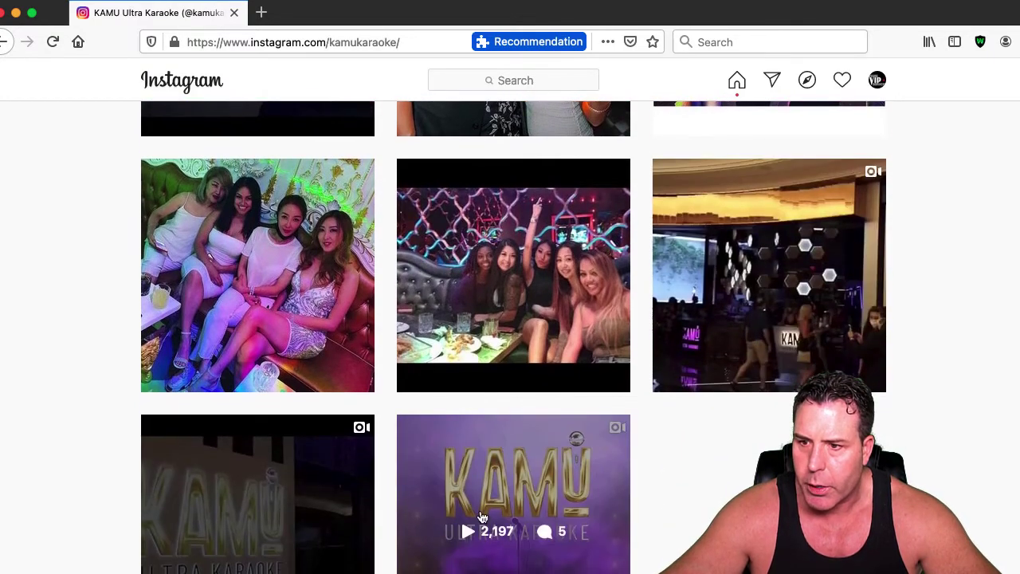
# - Open the KAMU Ultra Karaoke video post and copy its link from the ••• menu
pyautogui.click(494, 540)
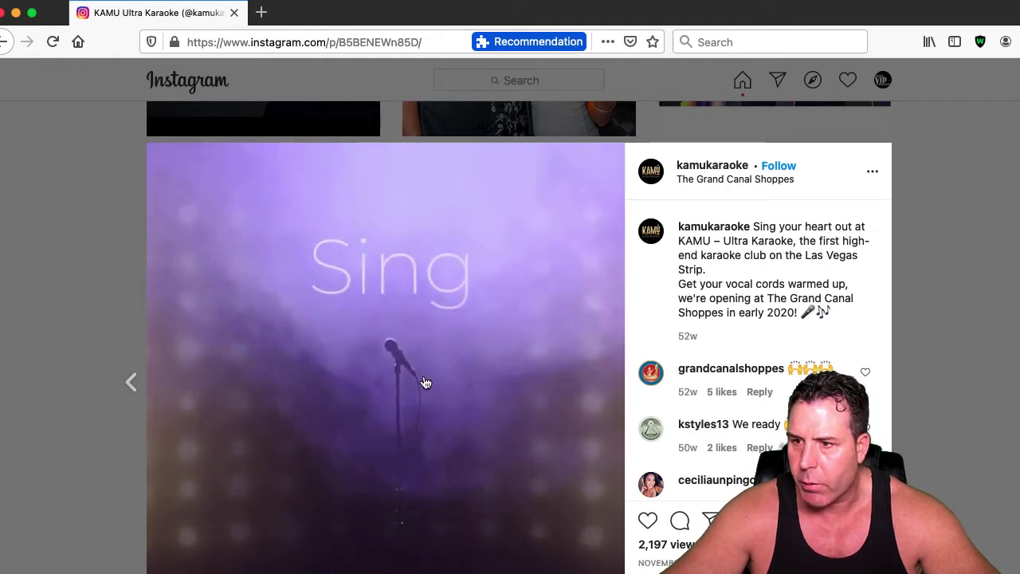
pyautogui.click(873, 175)
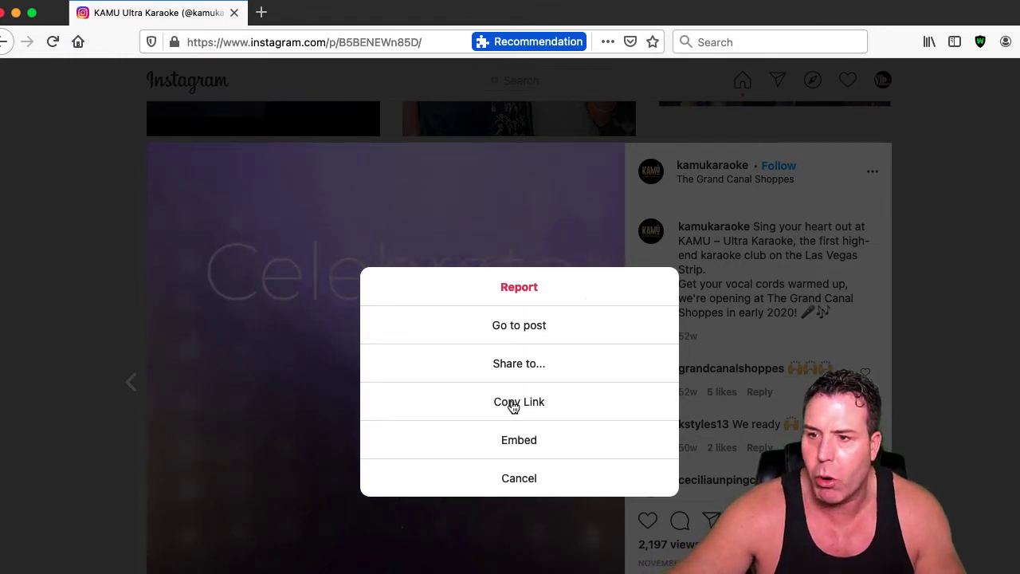
pyautogui.click(525, 406)
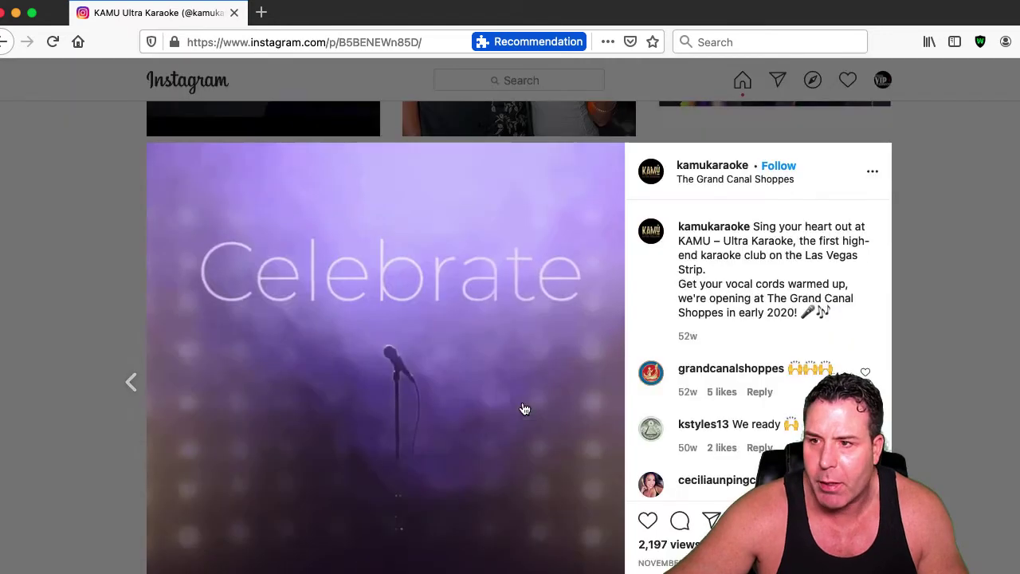
pyautogui.click(871, 172)
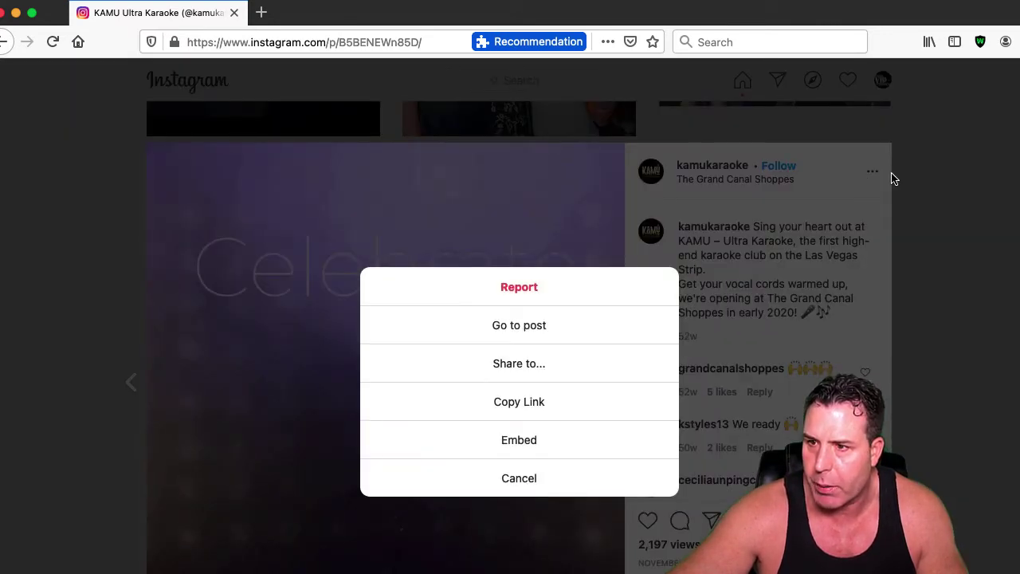
pyautogui.click(494, 401)
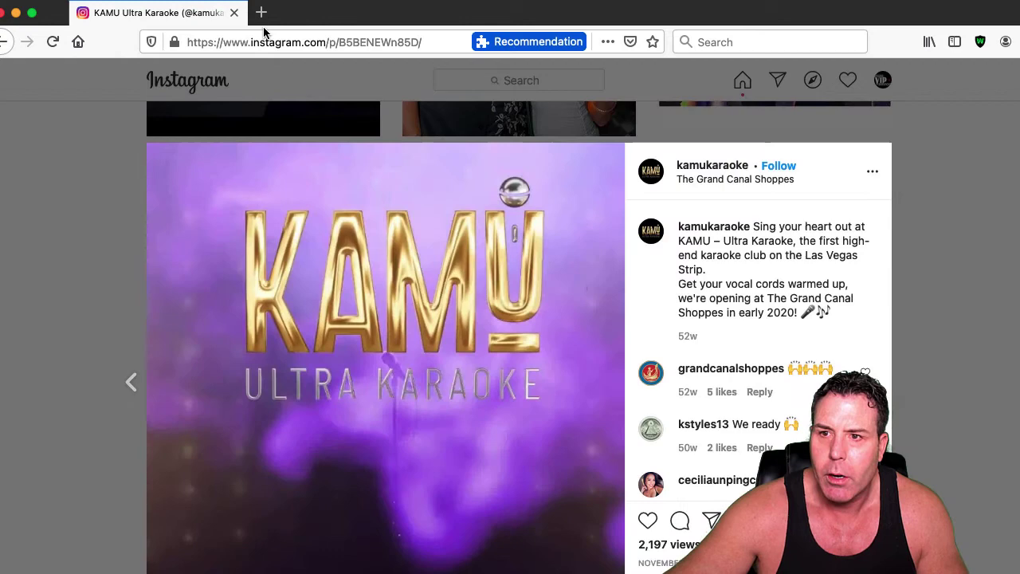
# - Load the copied post link in a new Firefox tab and show instagram.com's connection security details
pyautogui.click(260, 13)
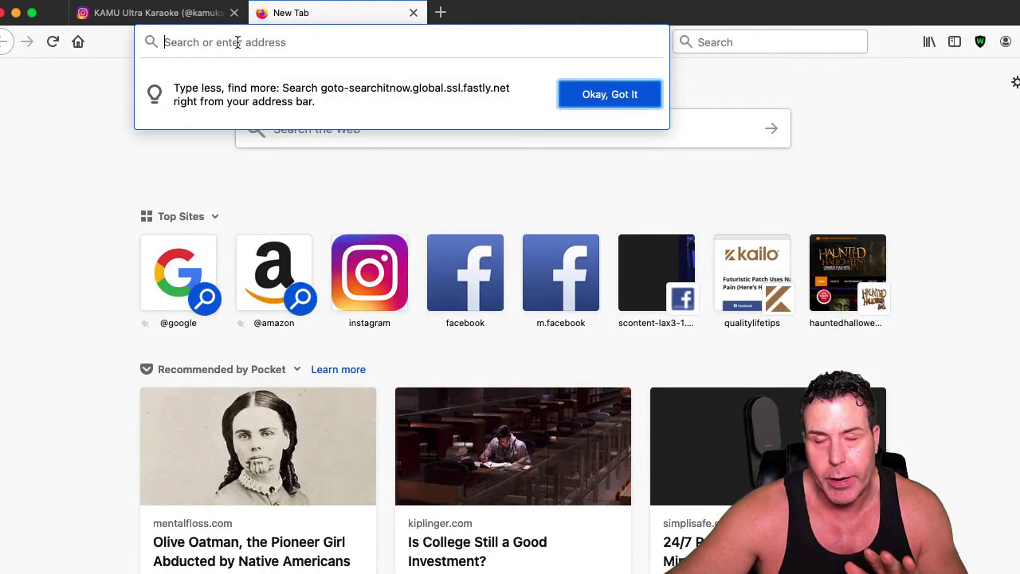
pyautogui.rightClick(229, 43)
pyautogui.click(239, 98)
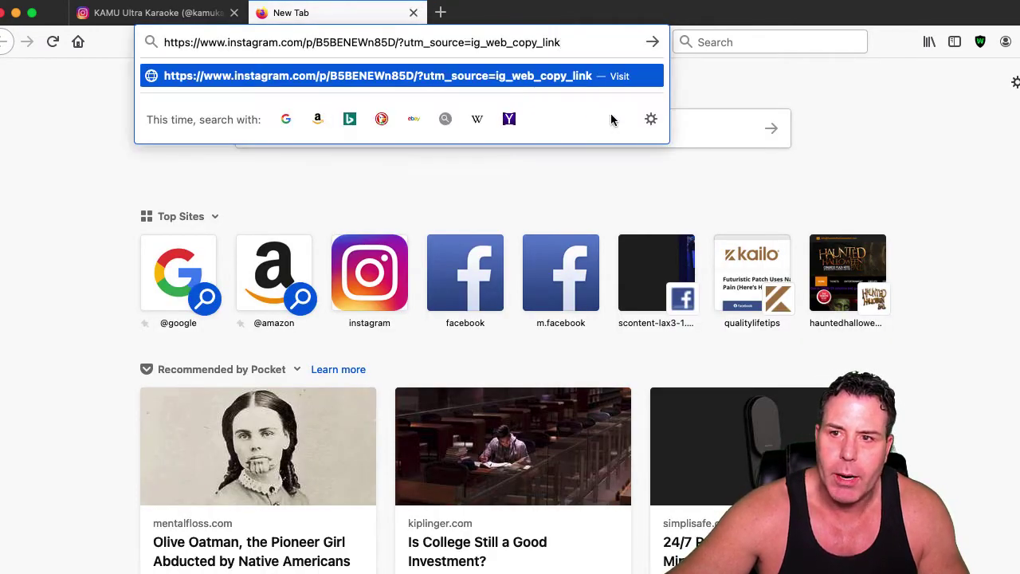
pyautogui.press('Return')
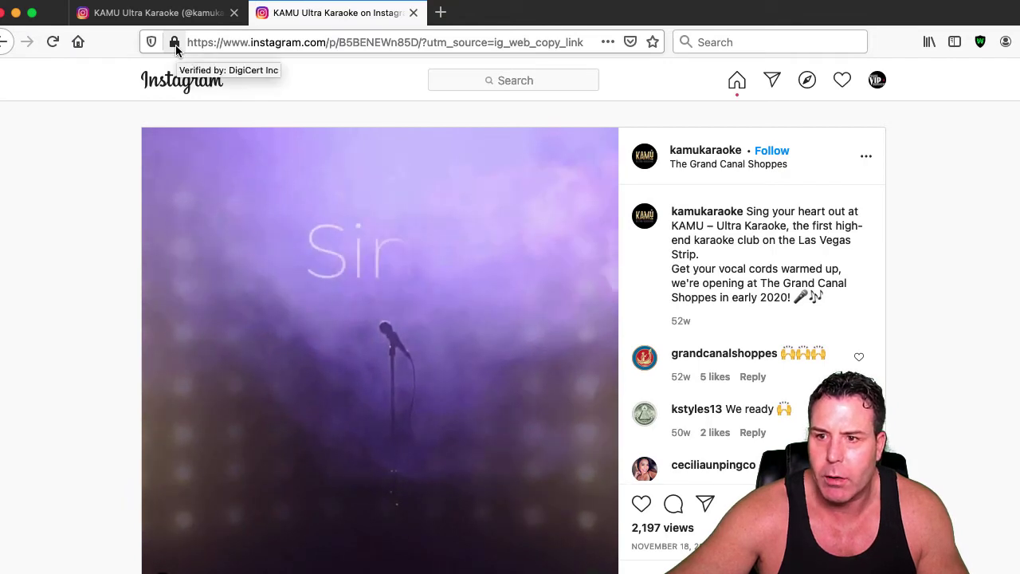
pyautogui.click(175, 45)
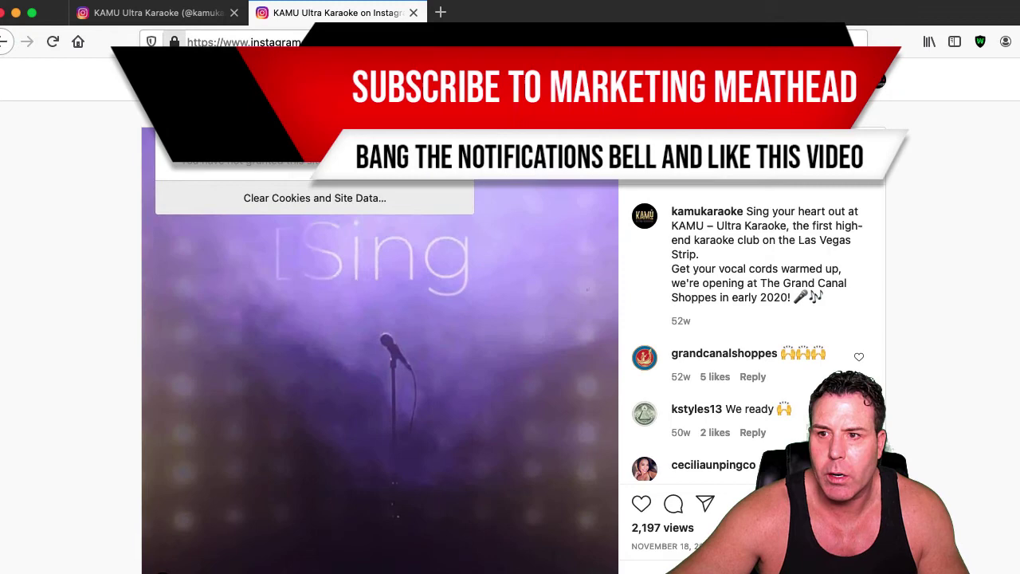
pyautogui.click(311, 103)
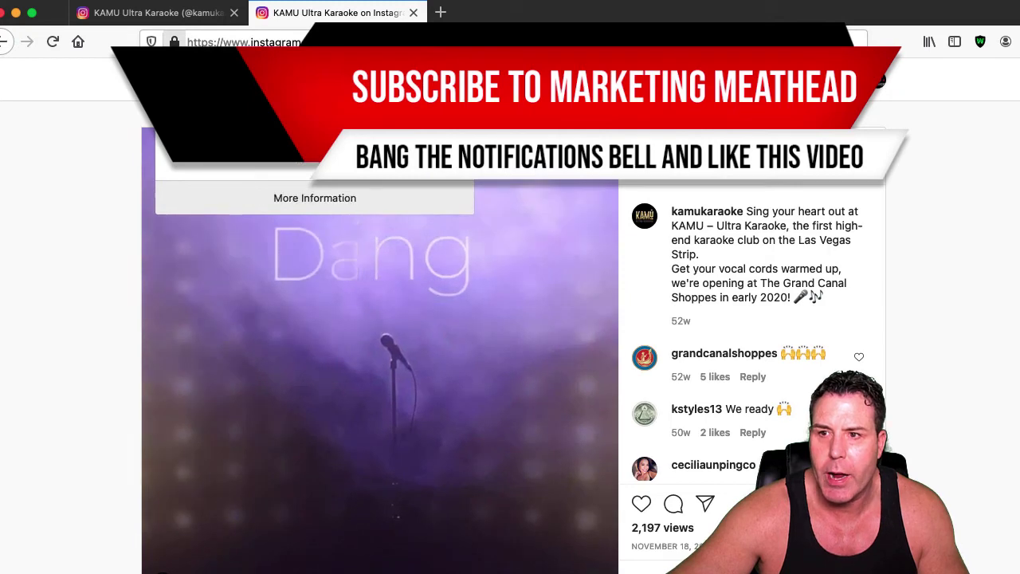
# - Copy the post's mp4 video address from the Media tab of Page Info
pyautogui.click(316, 200)
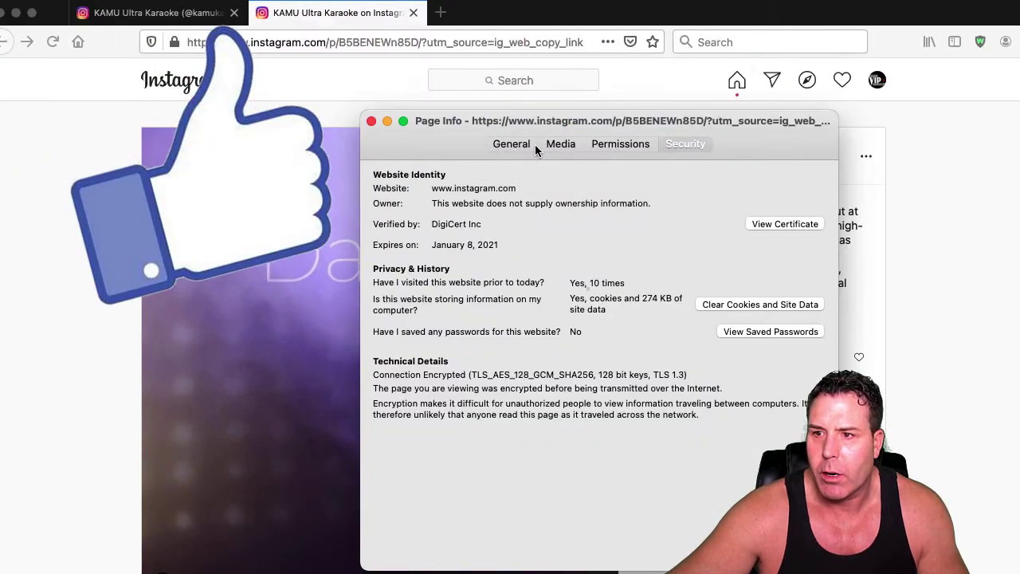
pyautogui.click(565, 145)
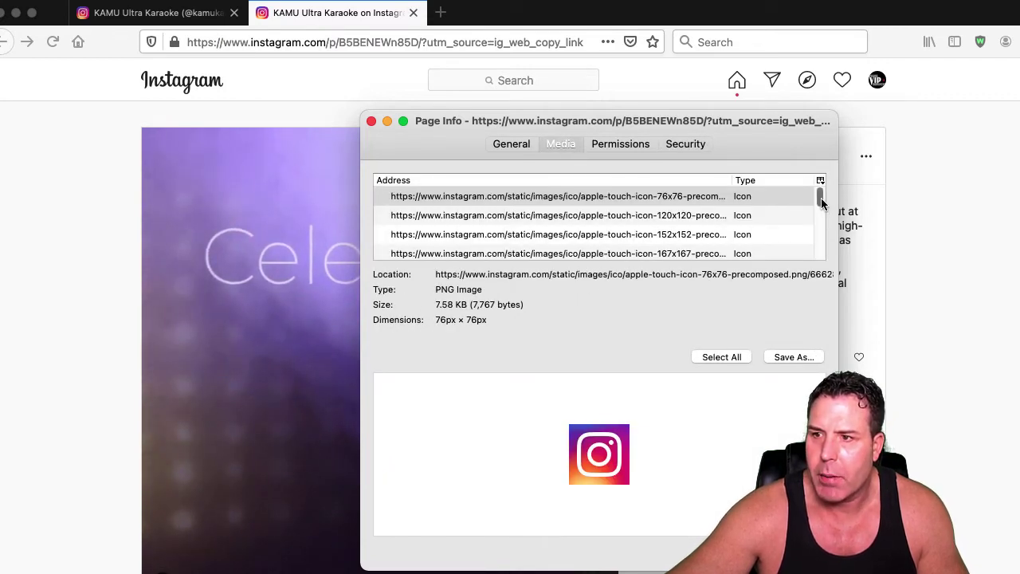
pyautogui.moveTo(822, 204); pyautogui.dragTo(821, 219)
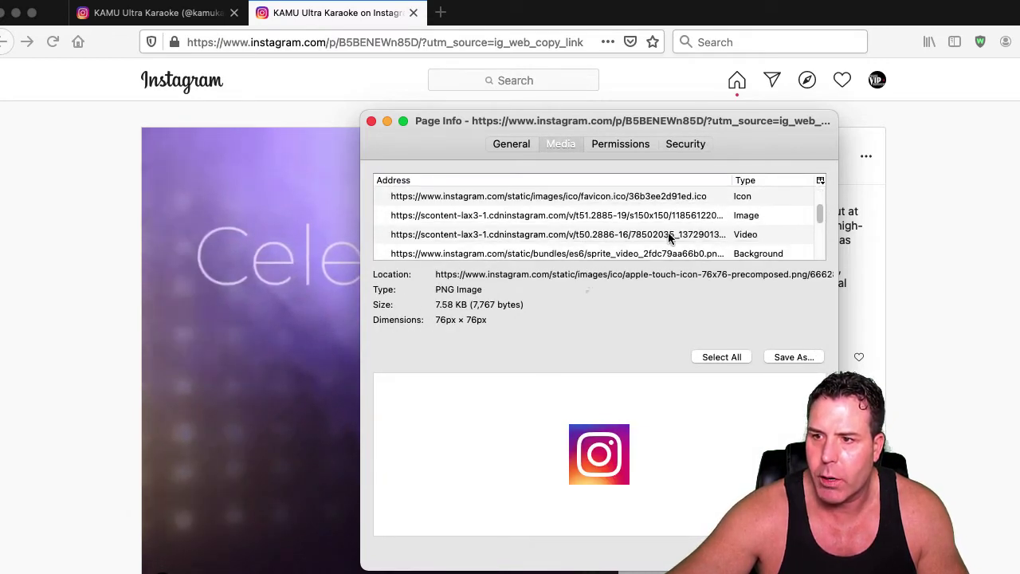
pyautogui.click(701, 234)
pyautogui.rightClick(645, 236)
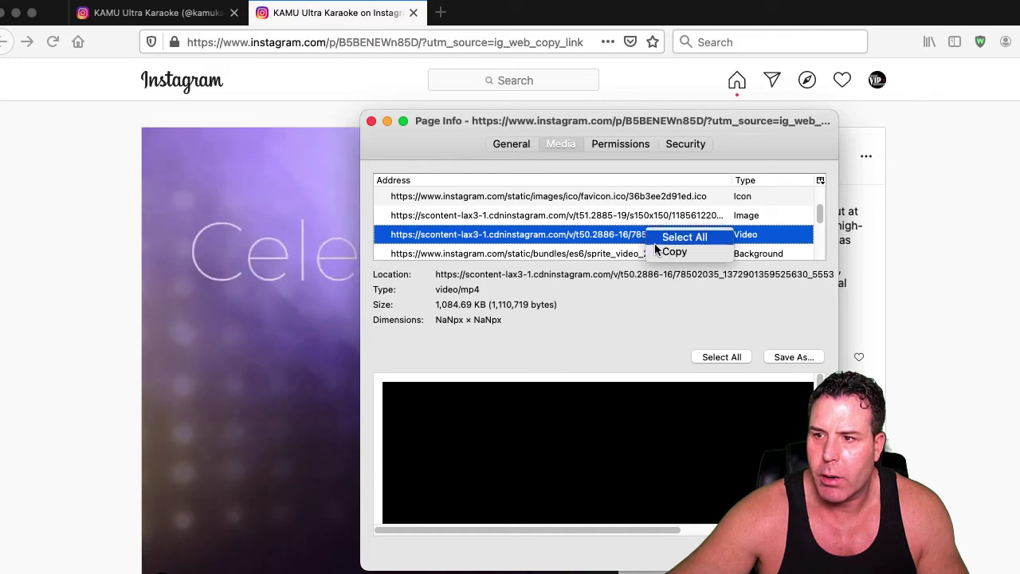
pyautogui.click(669, 251)
# - Play the copied mp4 address in a new tab and choose Save Video As for it
pyautogui.click(441, 12)
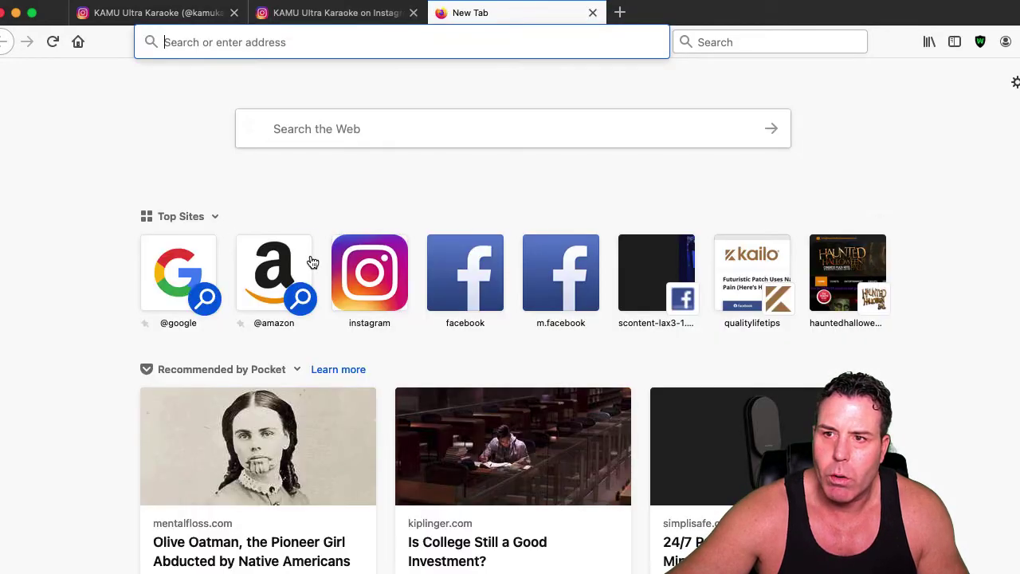
pyautogui.rightClick(215, 46)
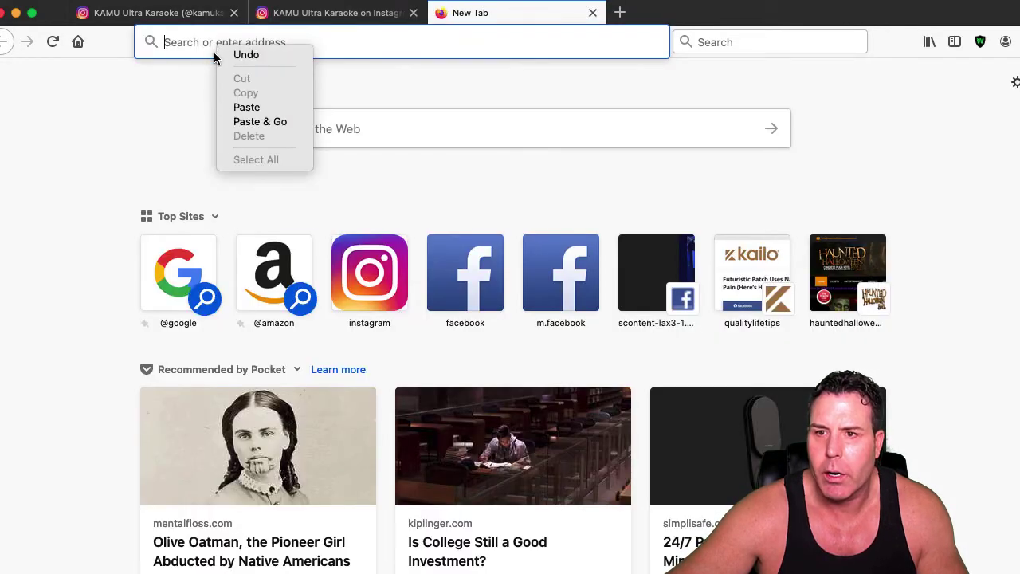
pyautogui.click(257, 107)
pyautogui.press('Return')
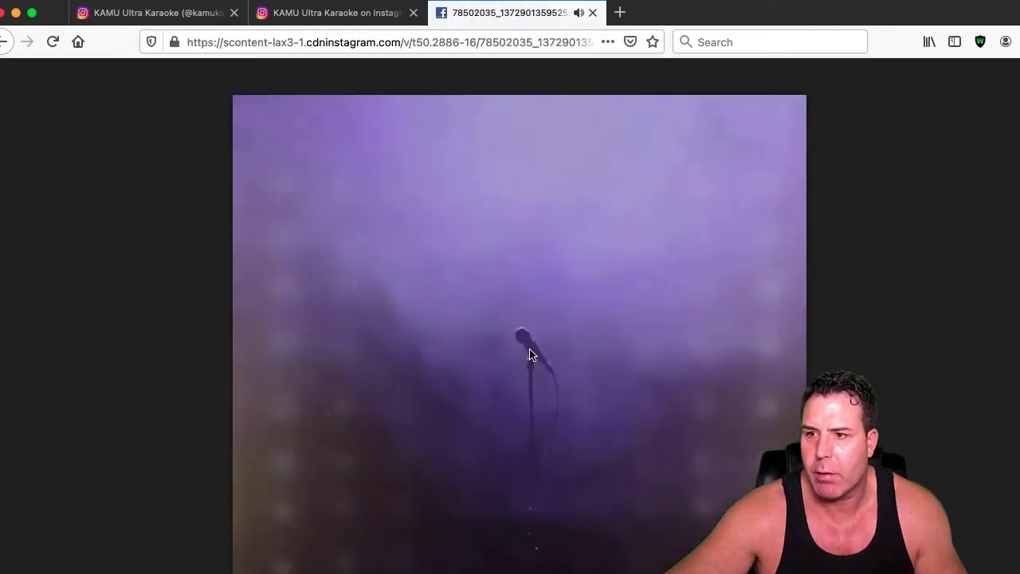
pyautogui.rightClick(531, 354)
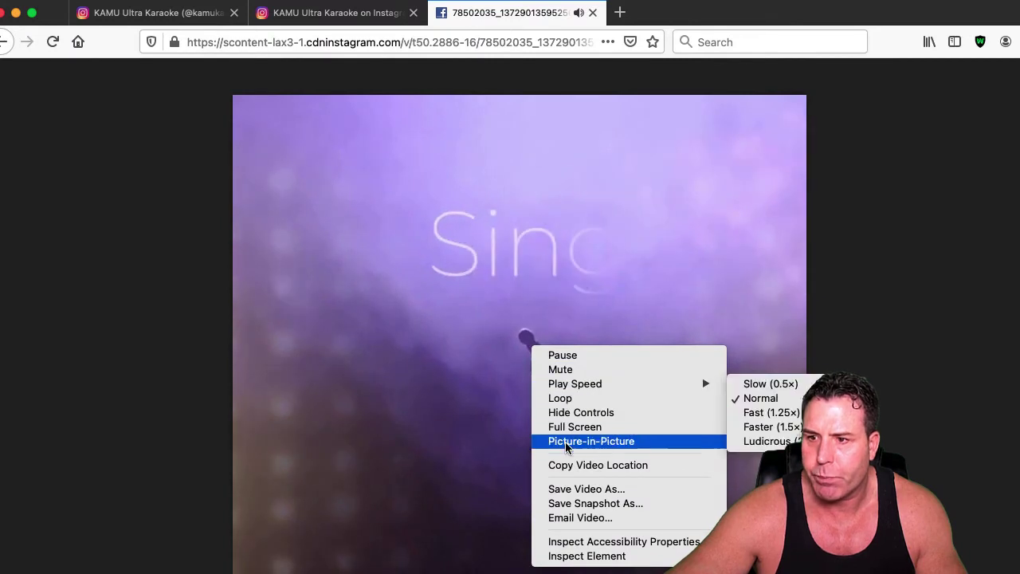
pyautogui.click(573, 488)
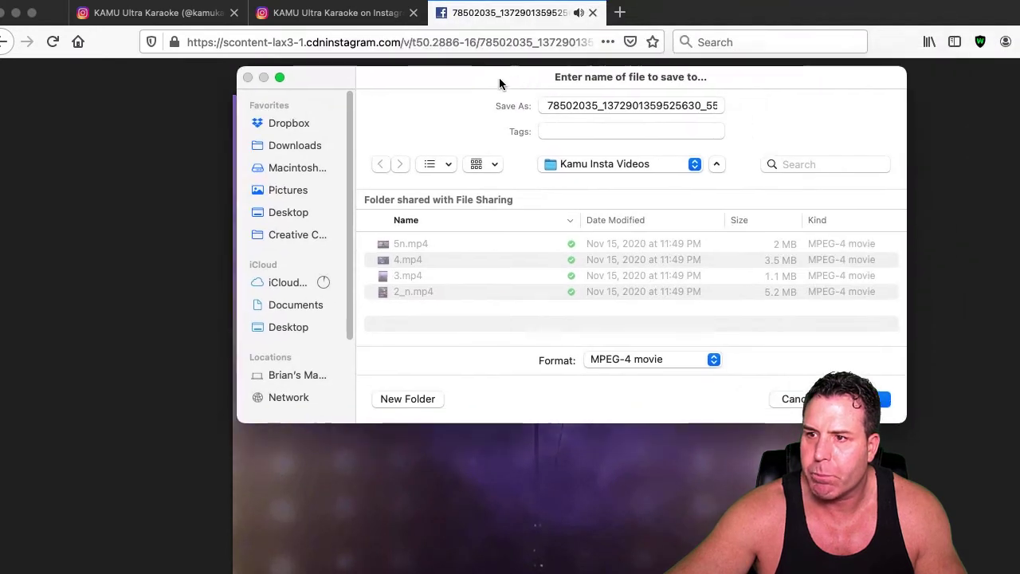
# - Point the save dialog at Dropbox's Div folder, sorting by date modified
pyautogui.click(263, 126)
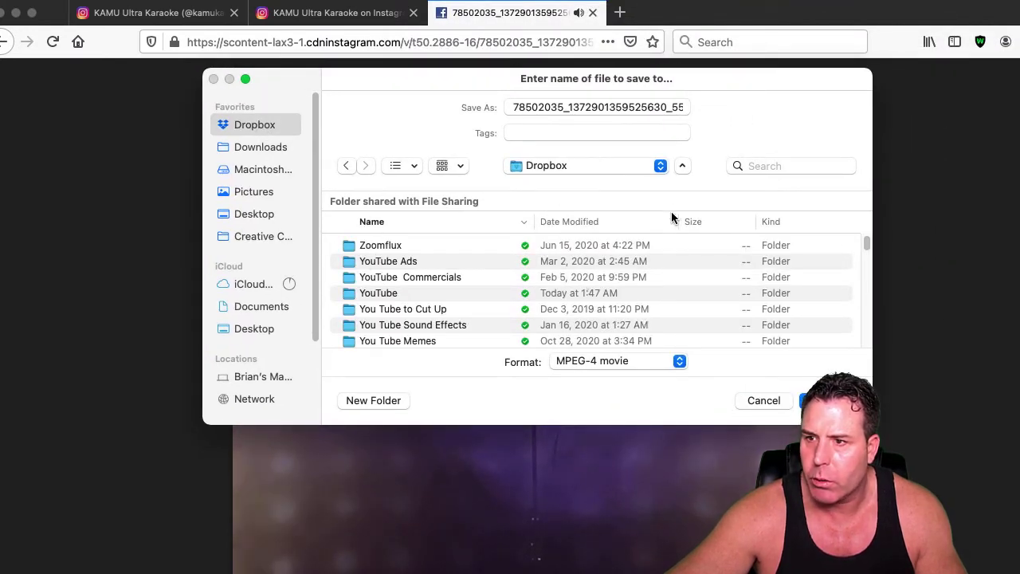
pyautogui.click(579, 221)
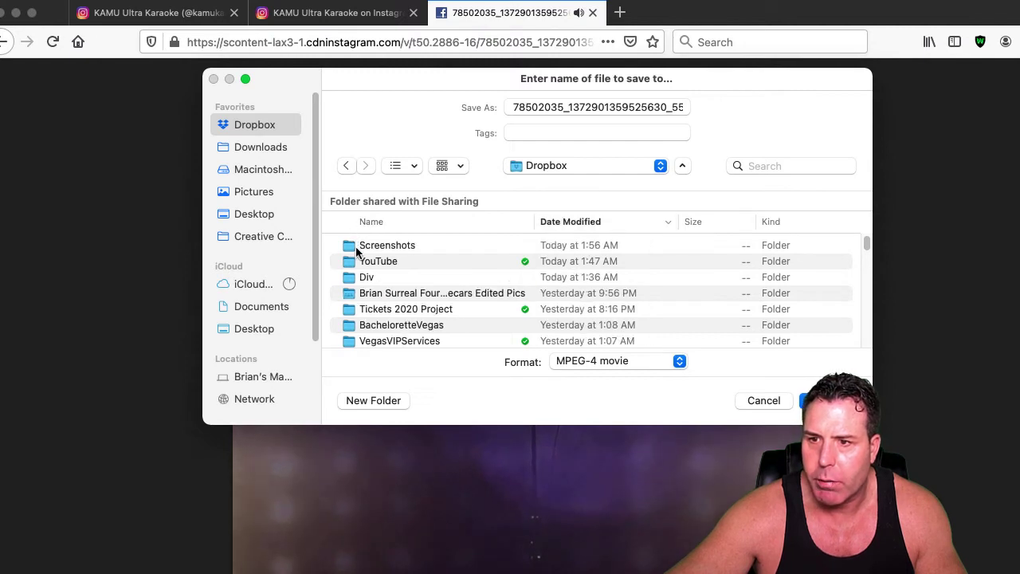
pyautogui.doubleClick(366, 277)
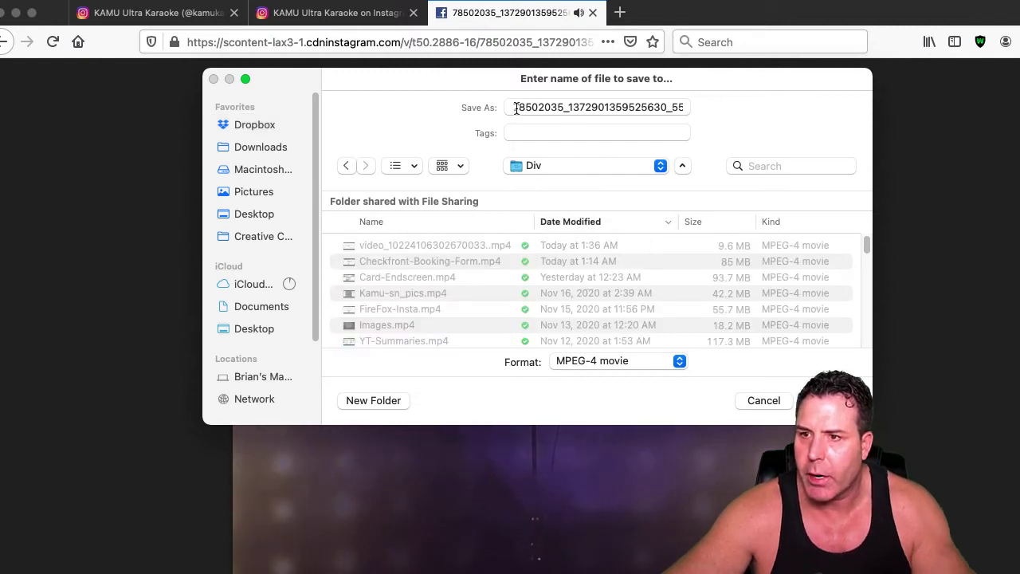
# - Rename the file to Test-vid.mp4, keeping the extension, and save it
pyautogui.moveTo(514, 108); pyautogui.dragTo(750, 109)
pyautogui.moveTo(635, 101); pyautogui.dragTo(653, 114)
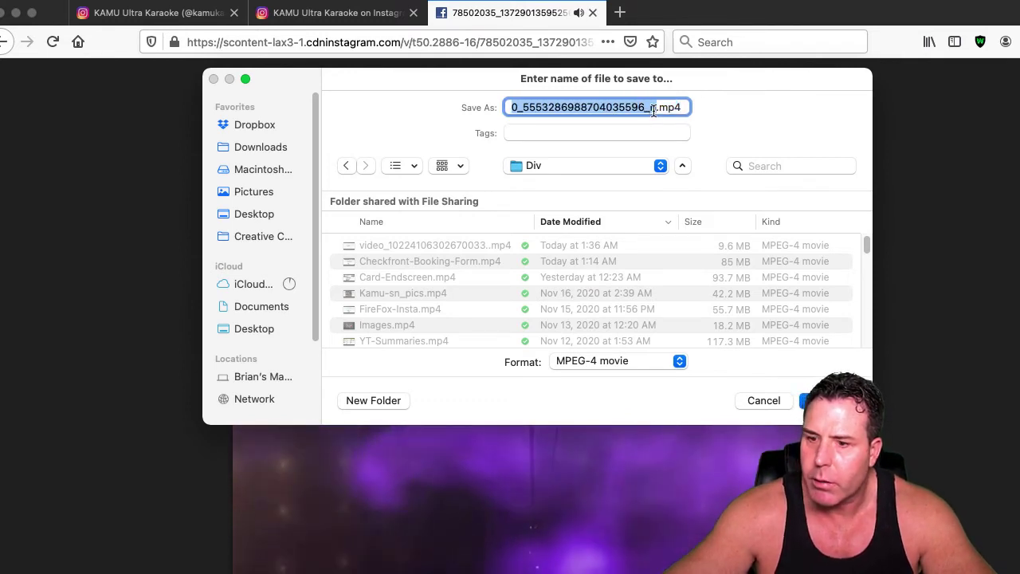
pyautogui.press('BackSpace')
pyautogui.write('Test')
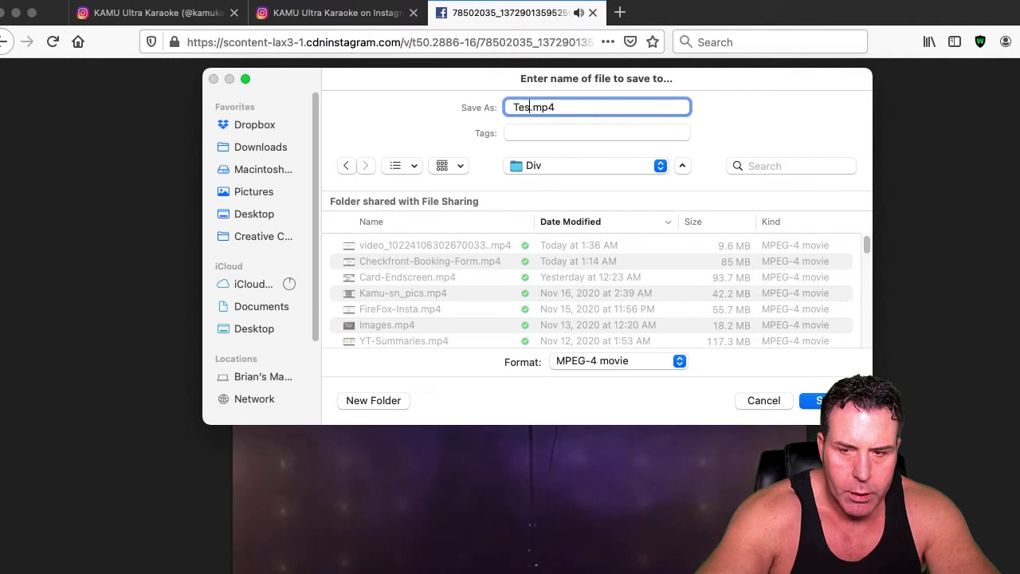
pyautogui.write('-vid')
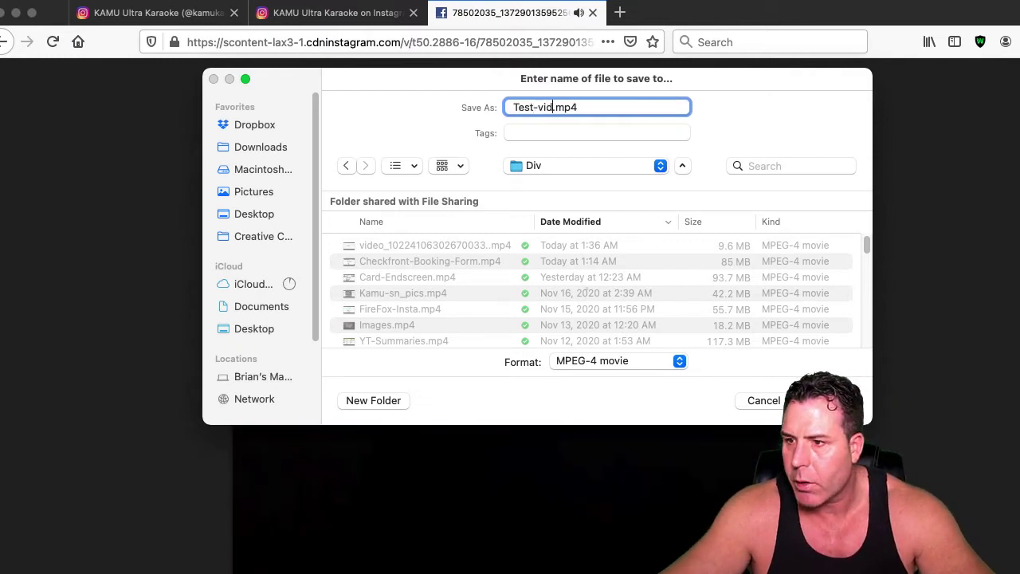
pyautogui.press('Return')
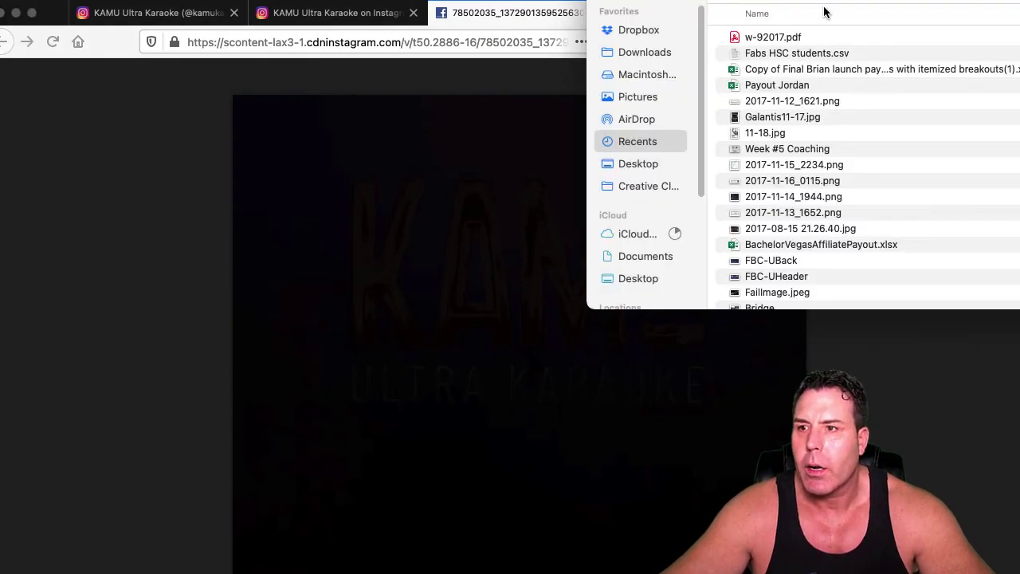
# - Find and preview Test-vid.mp4 in Dropbox's Div folder, then close the preview and Finder
pyautogui.moveTo(929, 1); pyautogui.dragTo(528, 98)
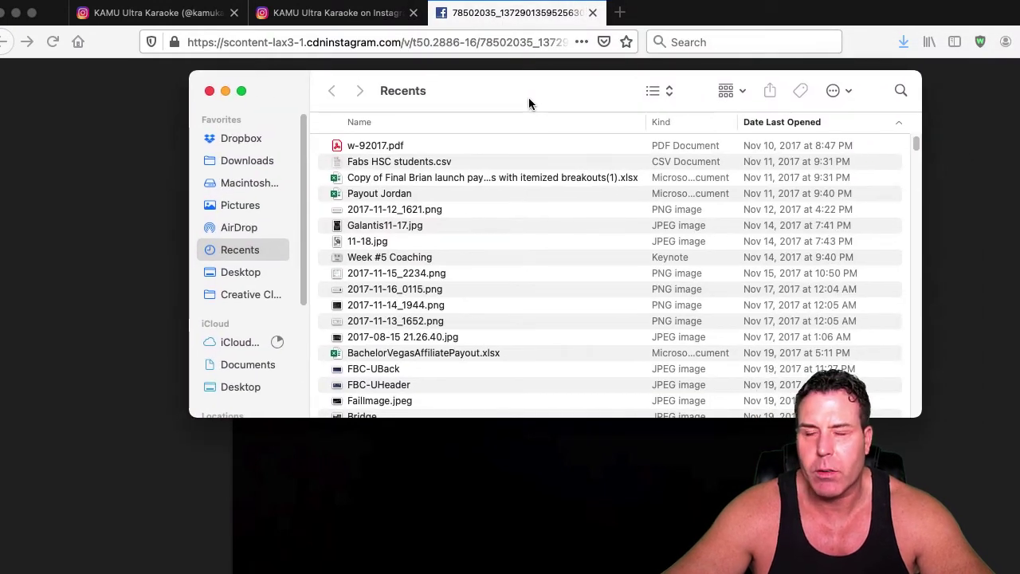
pyautogui.click(239, 138)
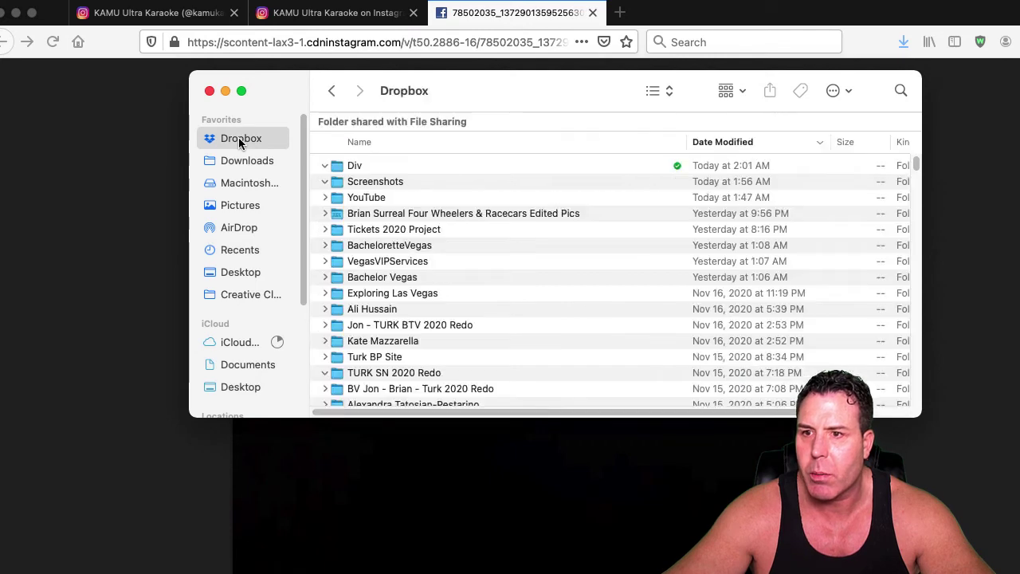
pyautogui.click(324, 165)
pyautogui.click(401, 186)
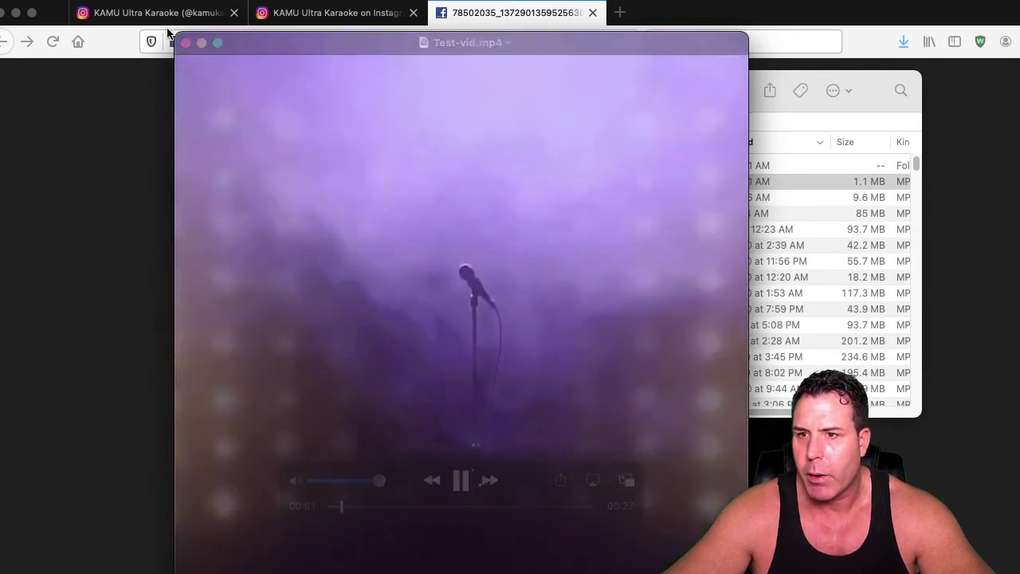
pyautogui.click(186, 43)
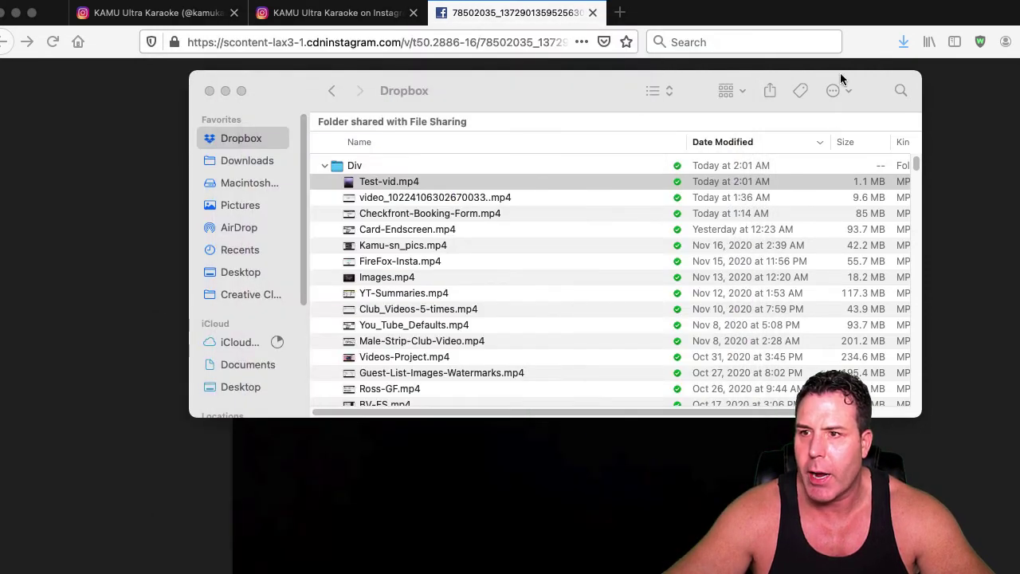
pyautogui.click(210, 92)
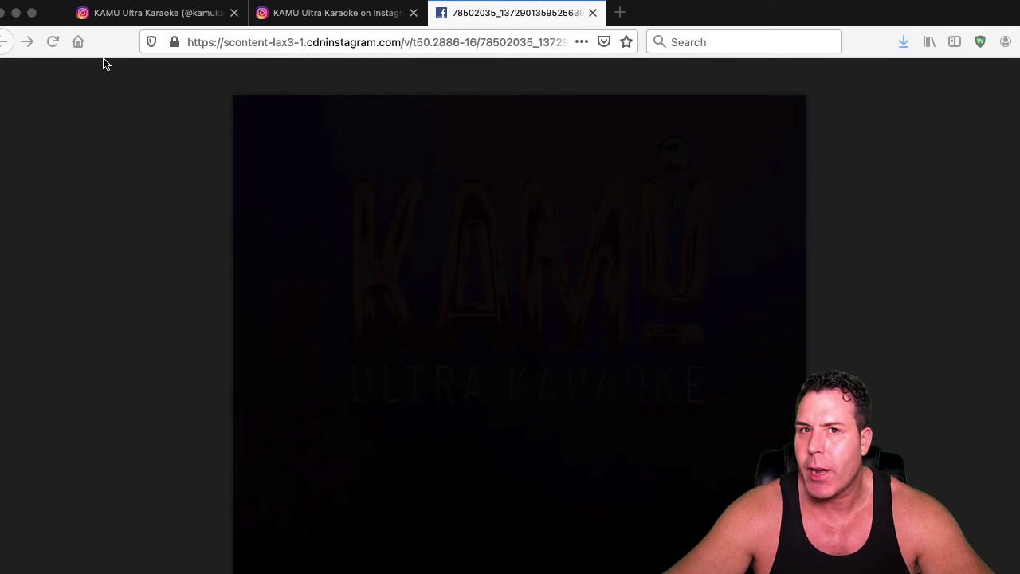
# - Open the Page Info Media tab for the direct cdninstagram video page
pyautogui.click(174, 43)
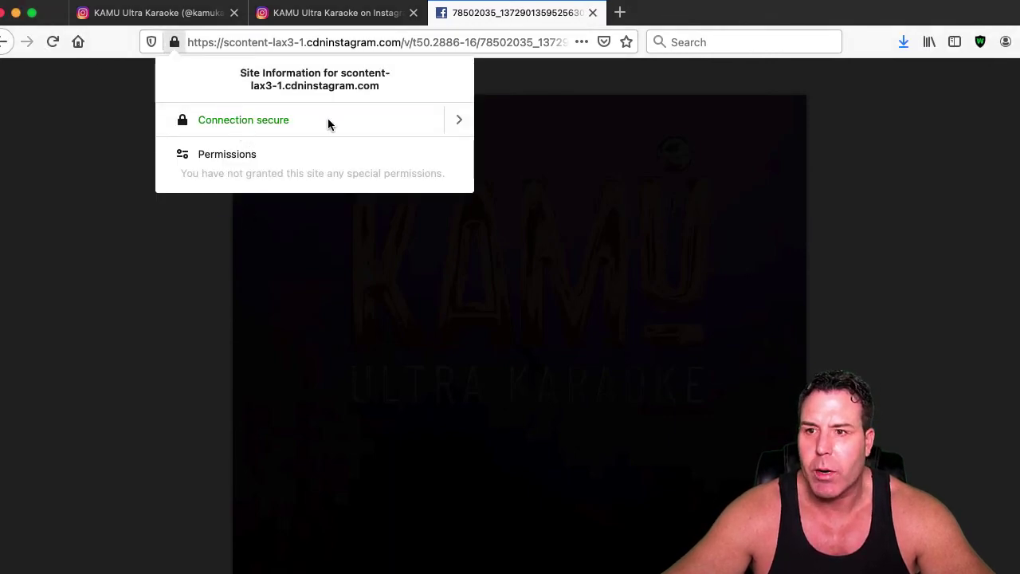
pyautogui.click(467, 130)
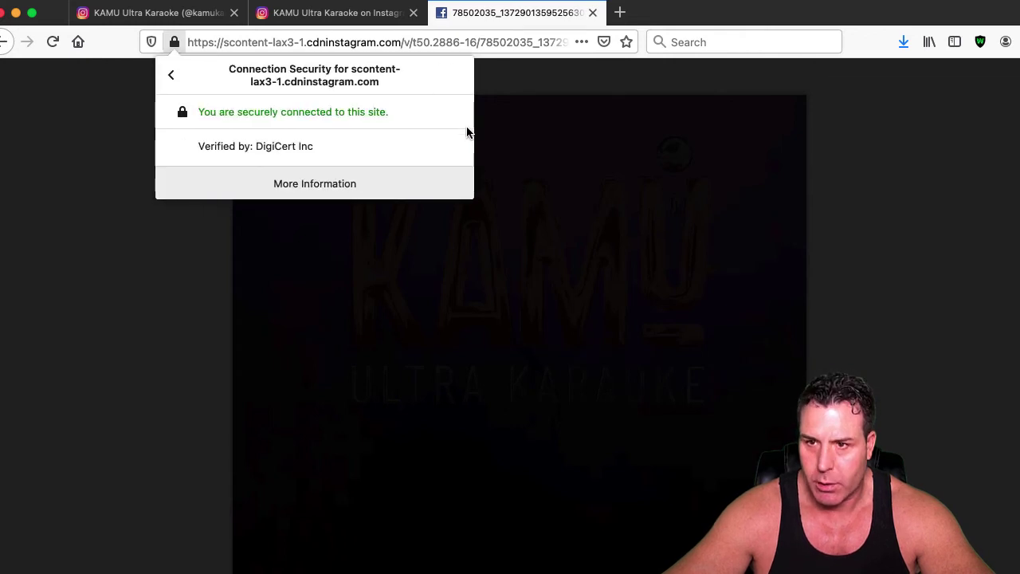
pyautogui.click(324, 191)
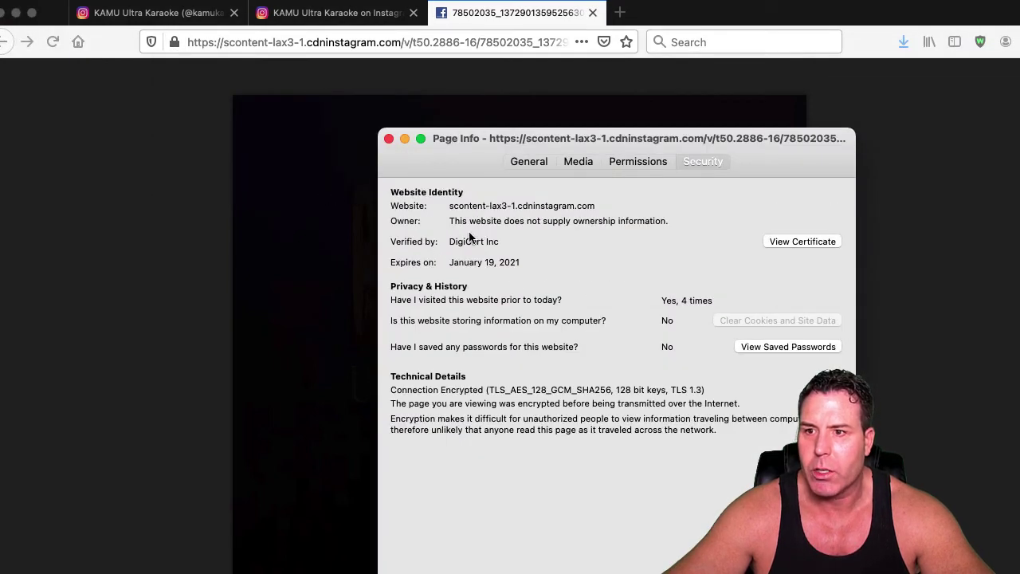
pyautogui.click(574, 162)
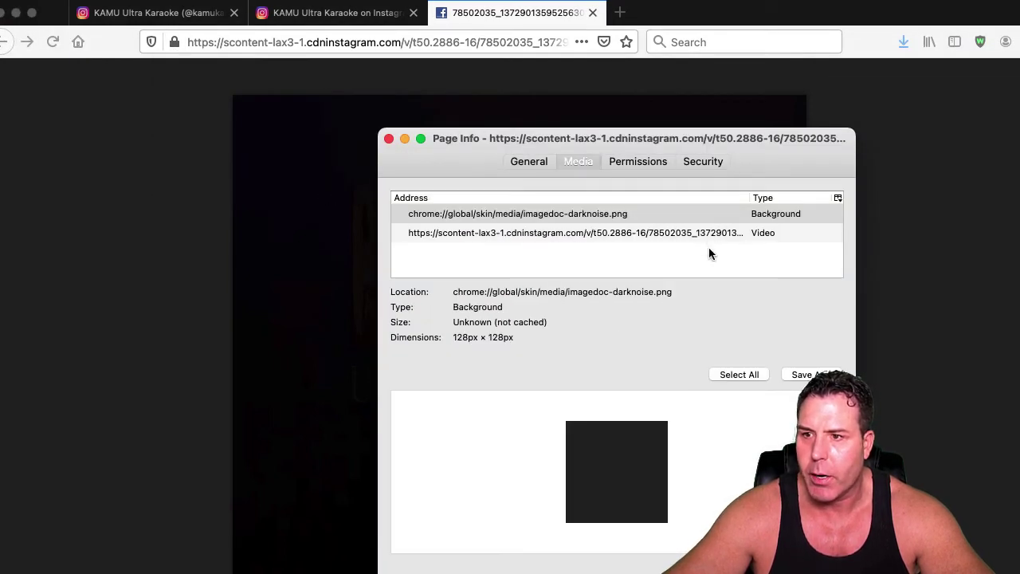